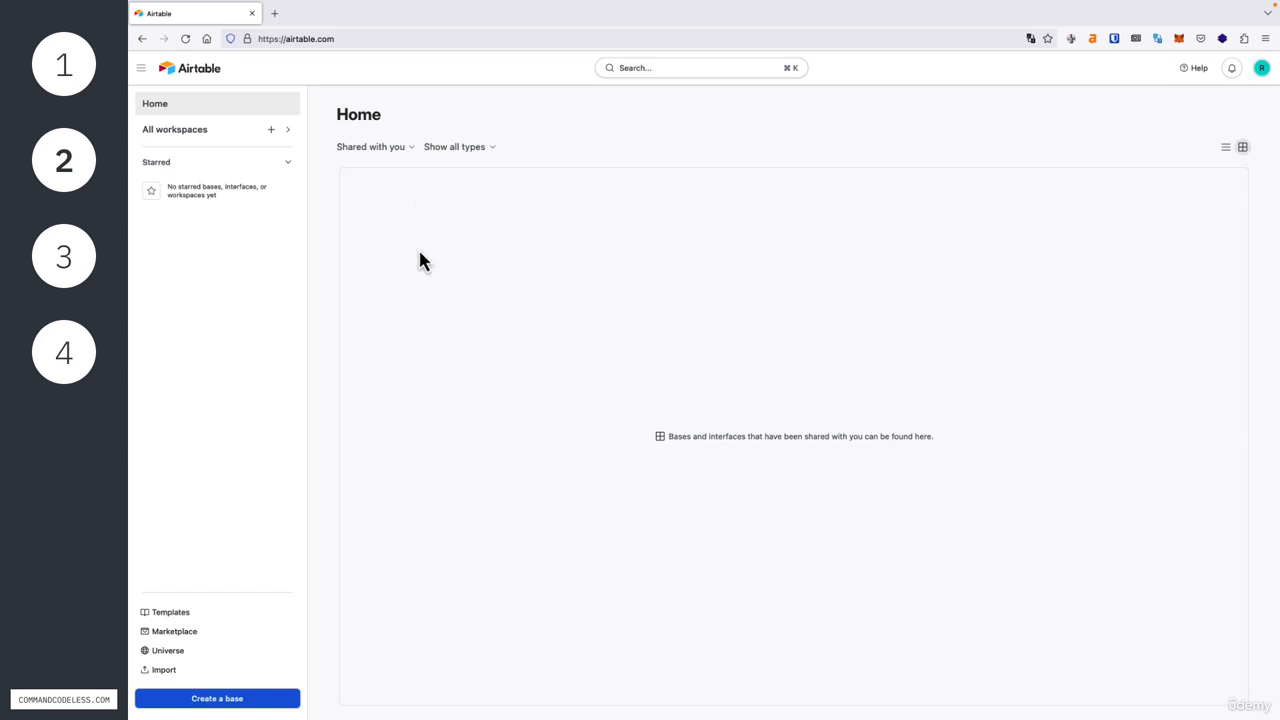
- Create a new base from scratch, dismiss the getting-started suggestions, and name the base "stock sentiment"
left_click(250, 700)
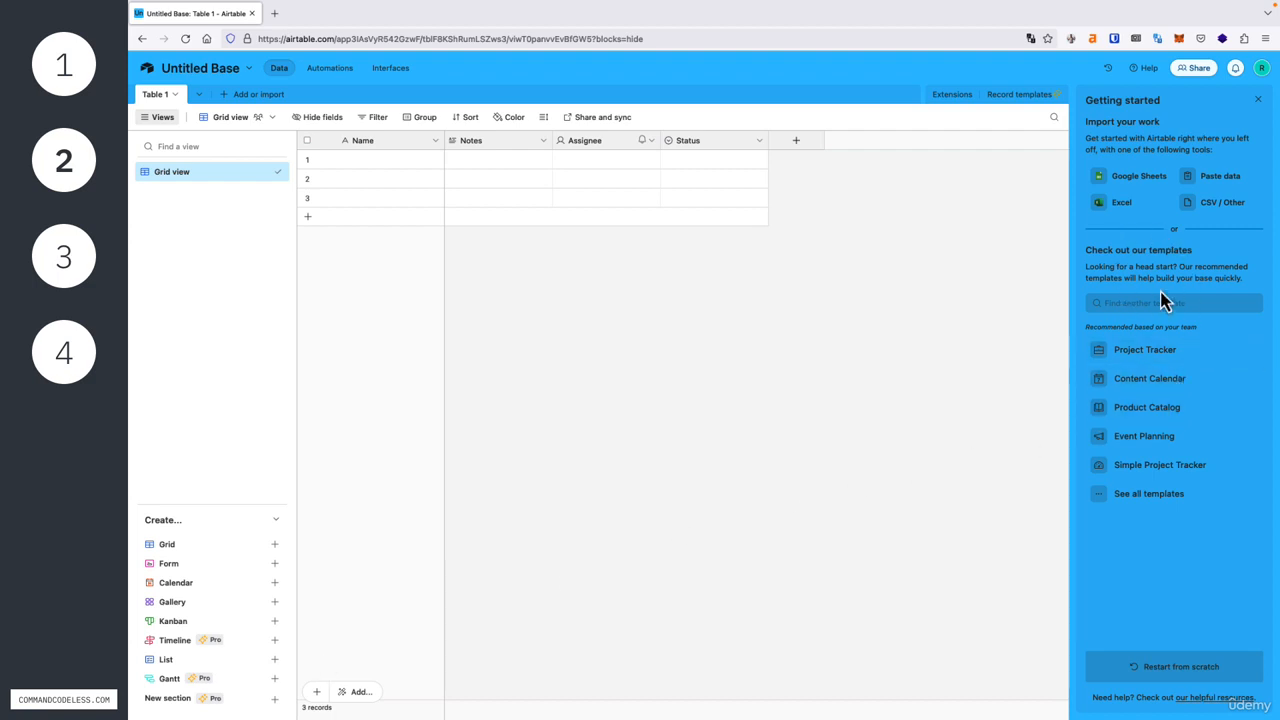
left_click(1257, 100)
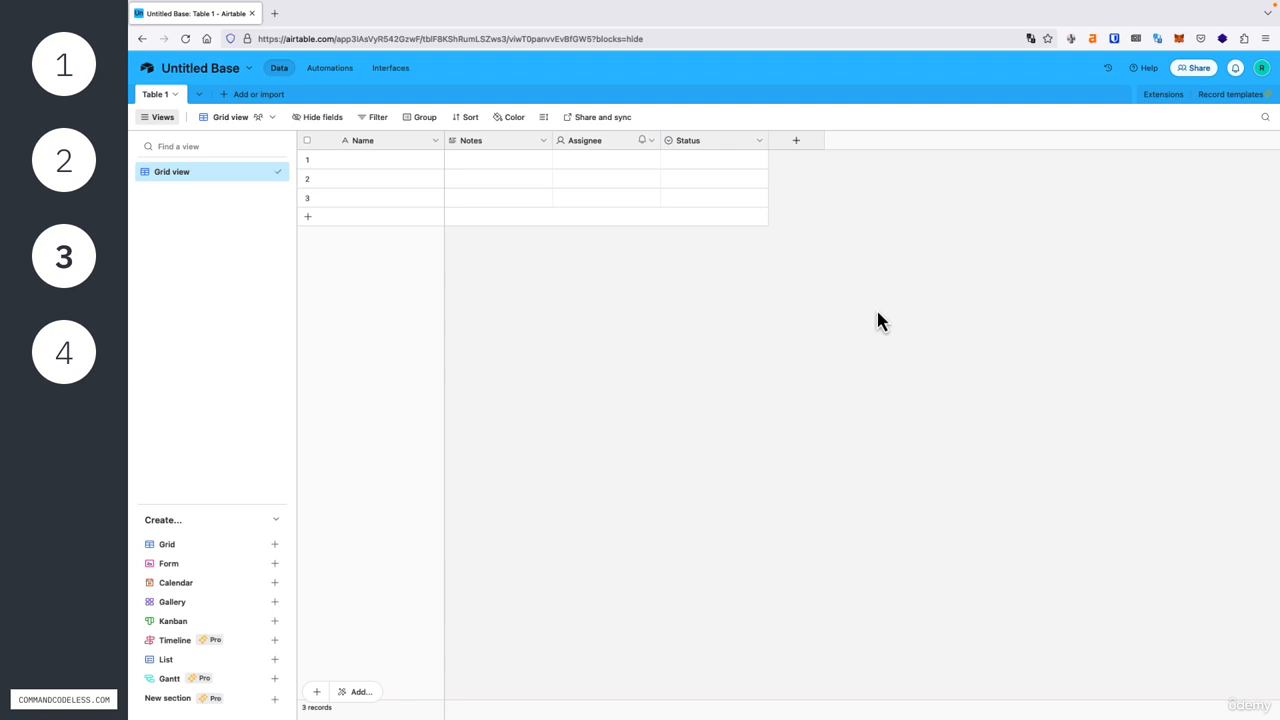
left_click(203, 70)
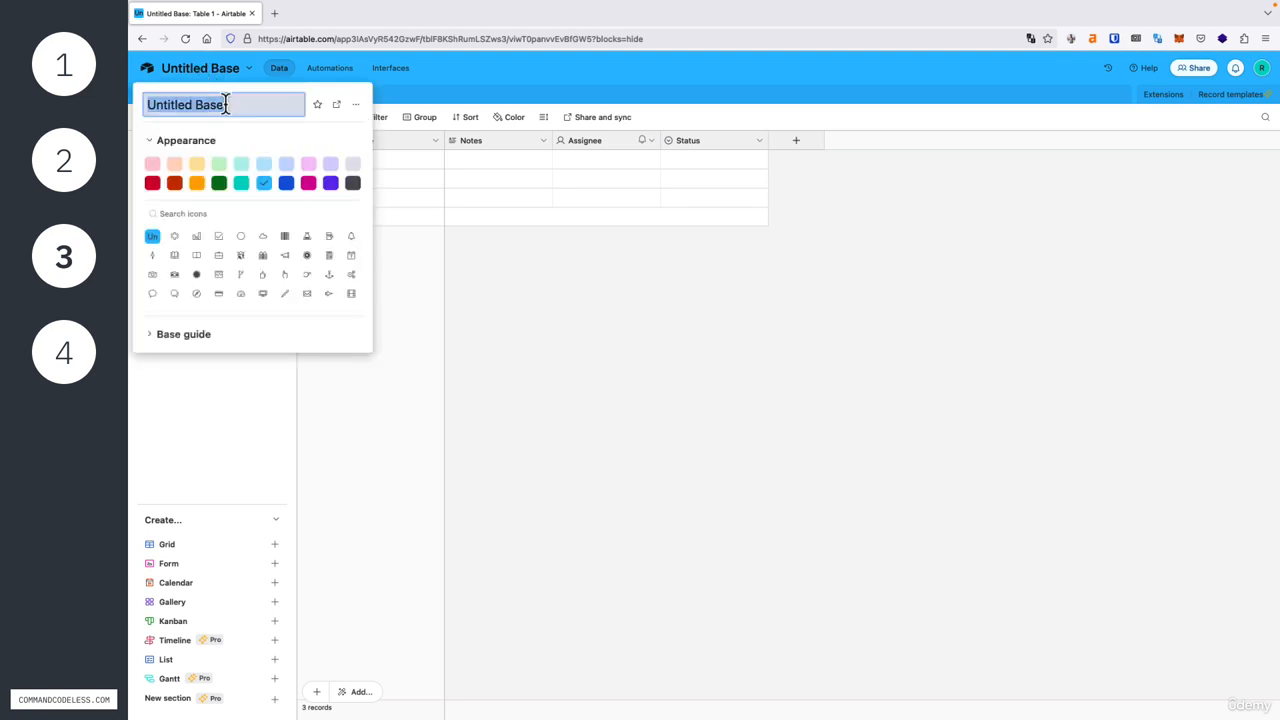
type("stock sentiment")
key("Return")
- Change the base's appearance color to dark gray and select the whole base guide text
left_click(221, 78)
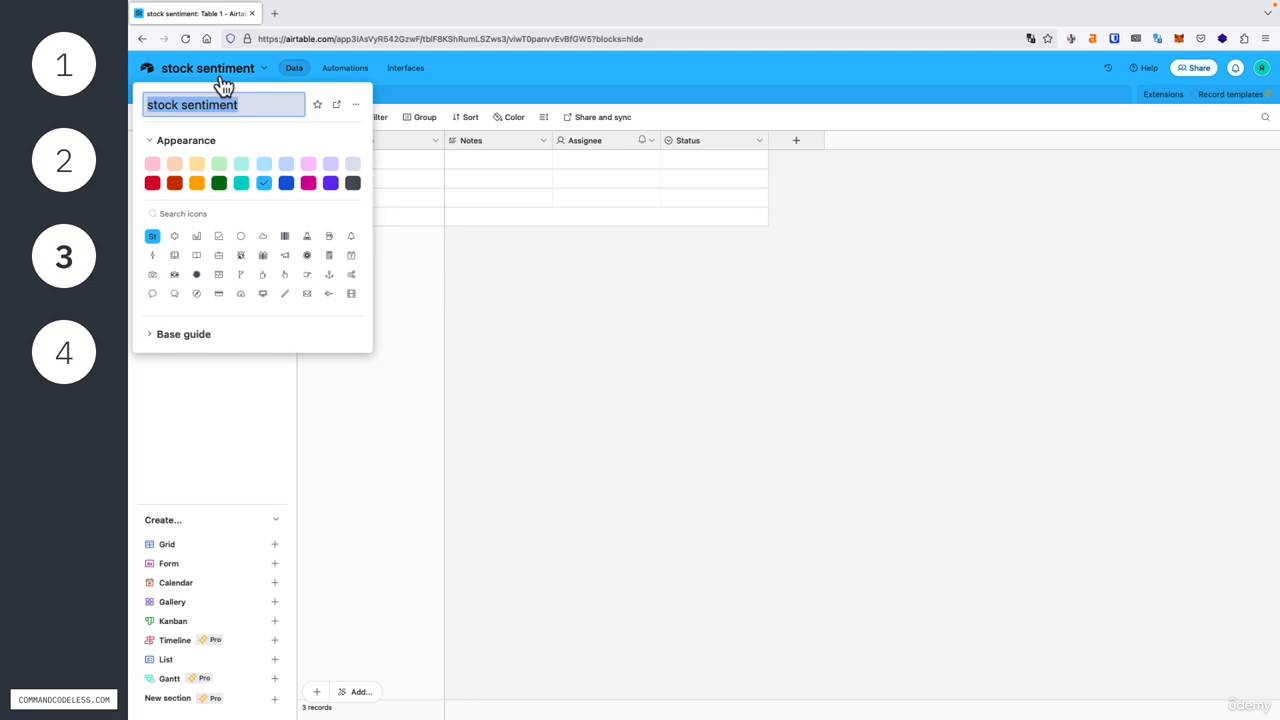
left_click(352, 184)
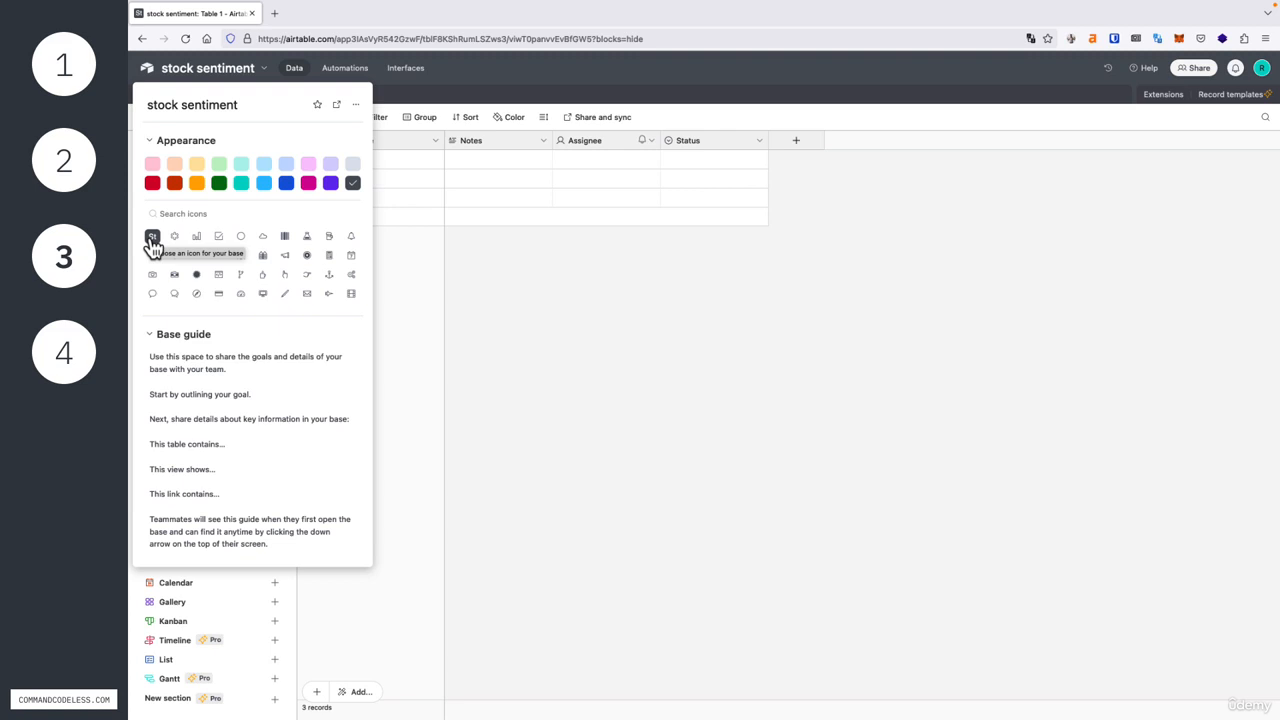
left_click(251, 380)
key("ctrl+a")
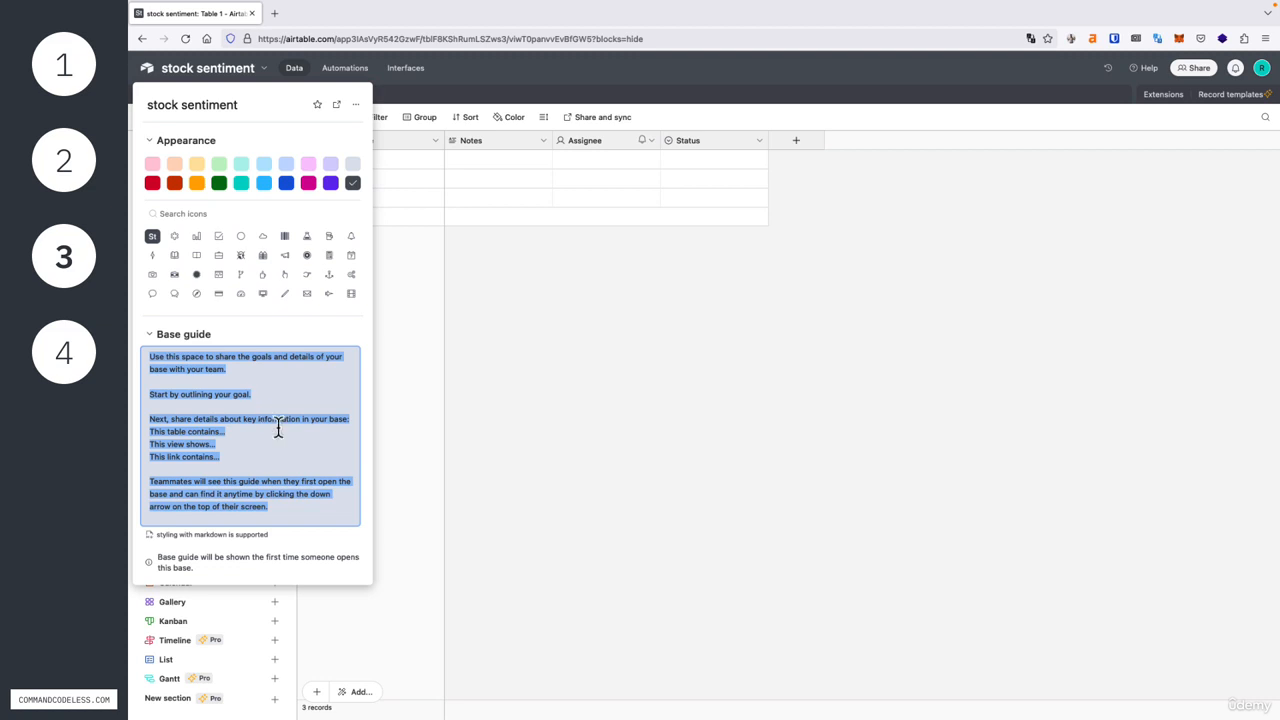
left_click(558, 408)
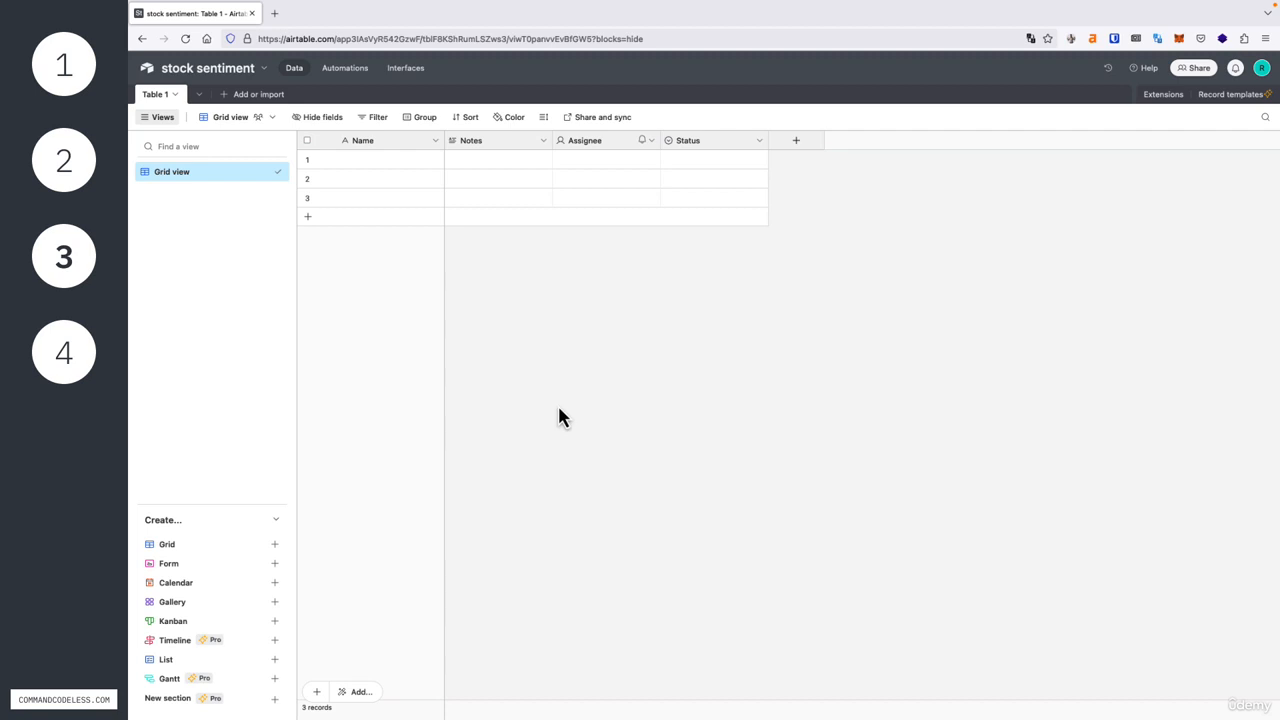
- Rename the table "Table 1" as "Alphabet"
double_click(163, 97)
type("Alp")
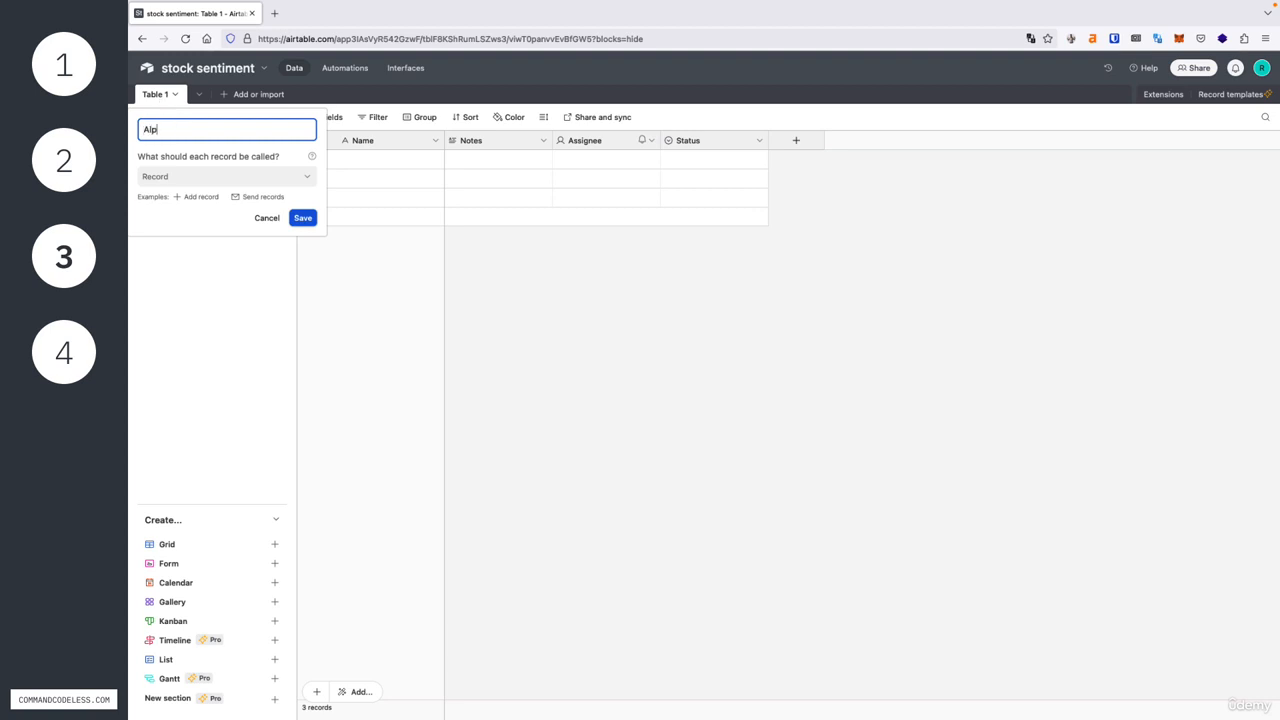
type("habet")
key("Return")
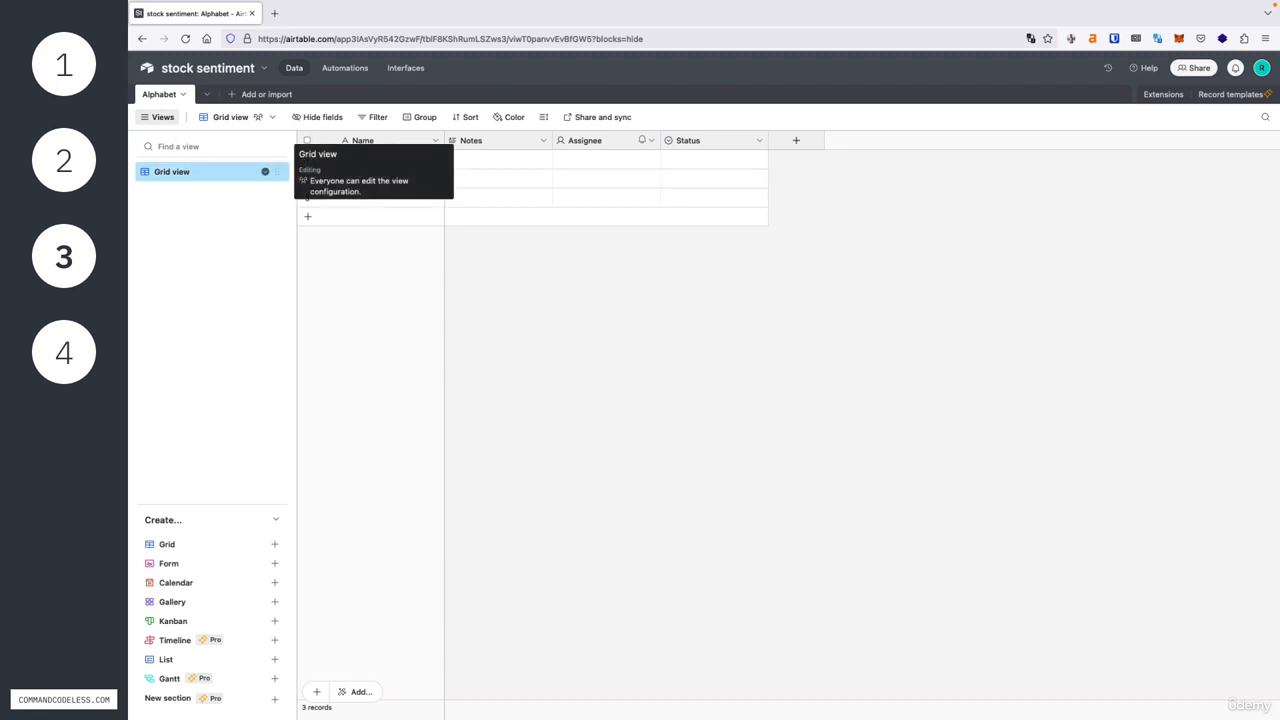
- Shorten the name of the table's "Grid view" to "Grid"
double_click(200, 172)
left_click(200, 174)
key("BackSpace")
key("BackSpace")
key("BackSpace")
key("BackSpace")
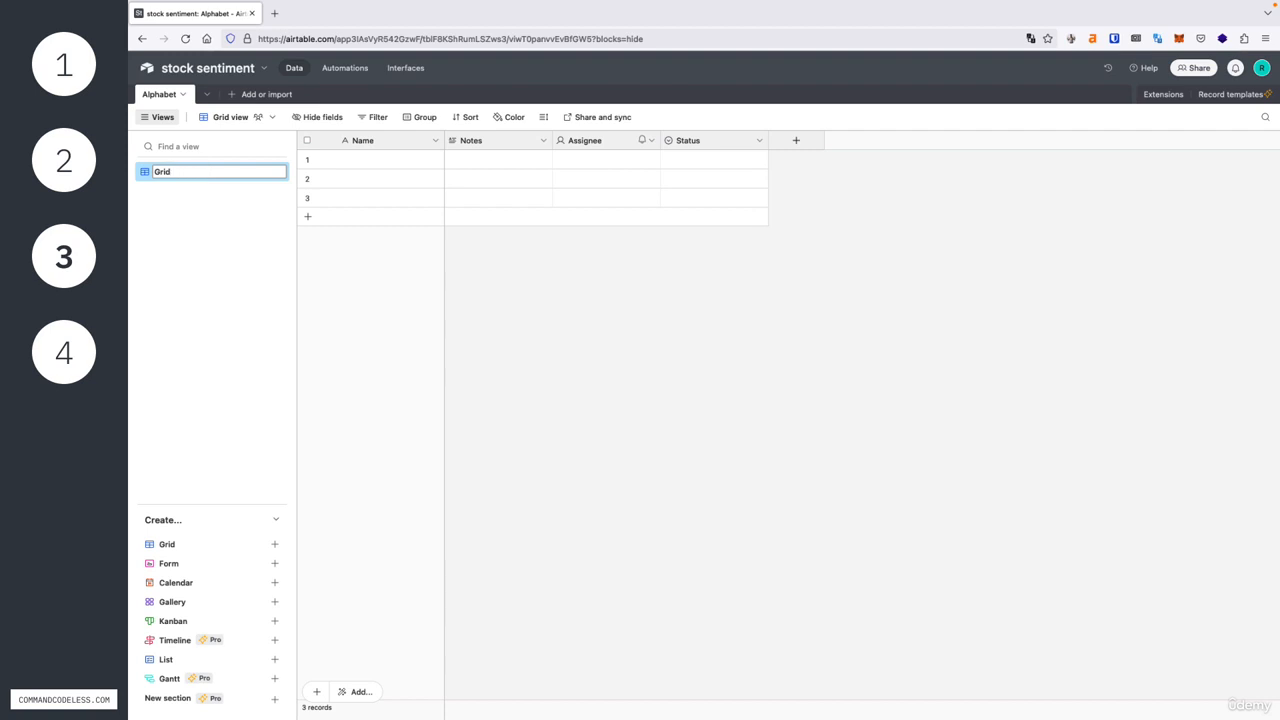
key("Return")
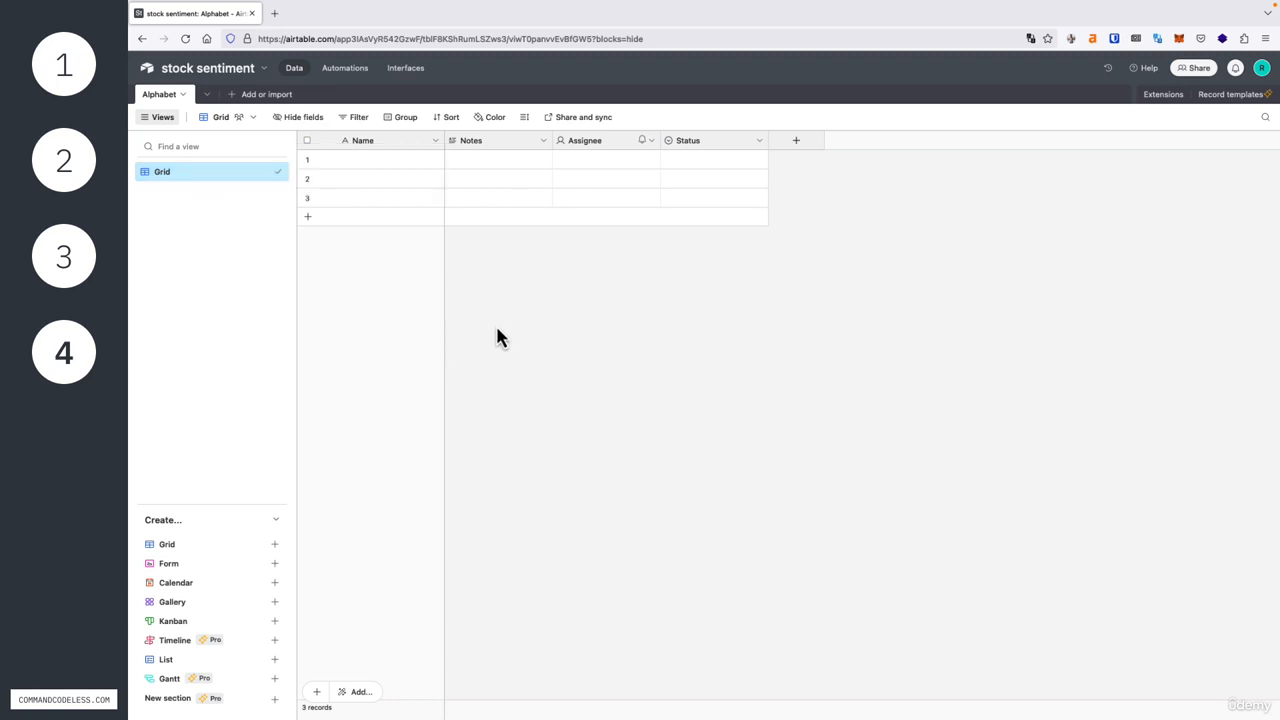
- Rename the primary field "Name" as "title", with Single line text as its field type
double_click(377, 141)
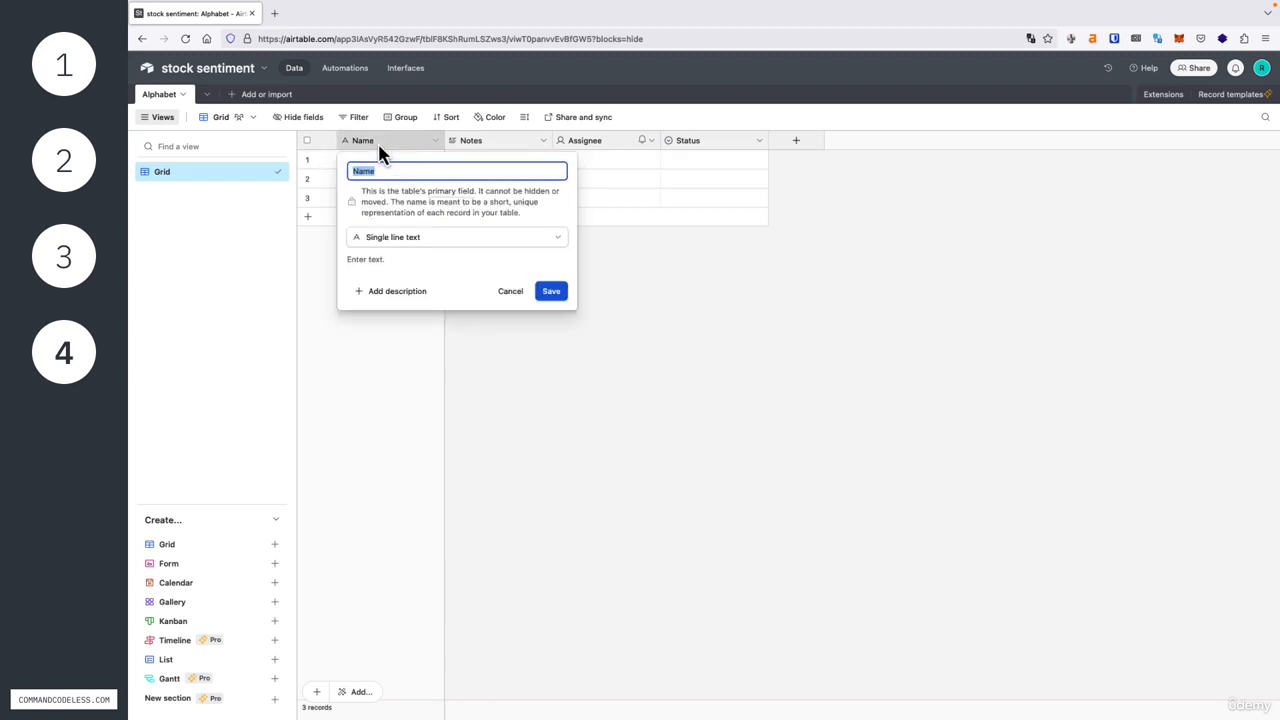
type("title")
left_click(384, 240)
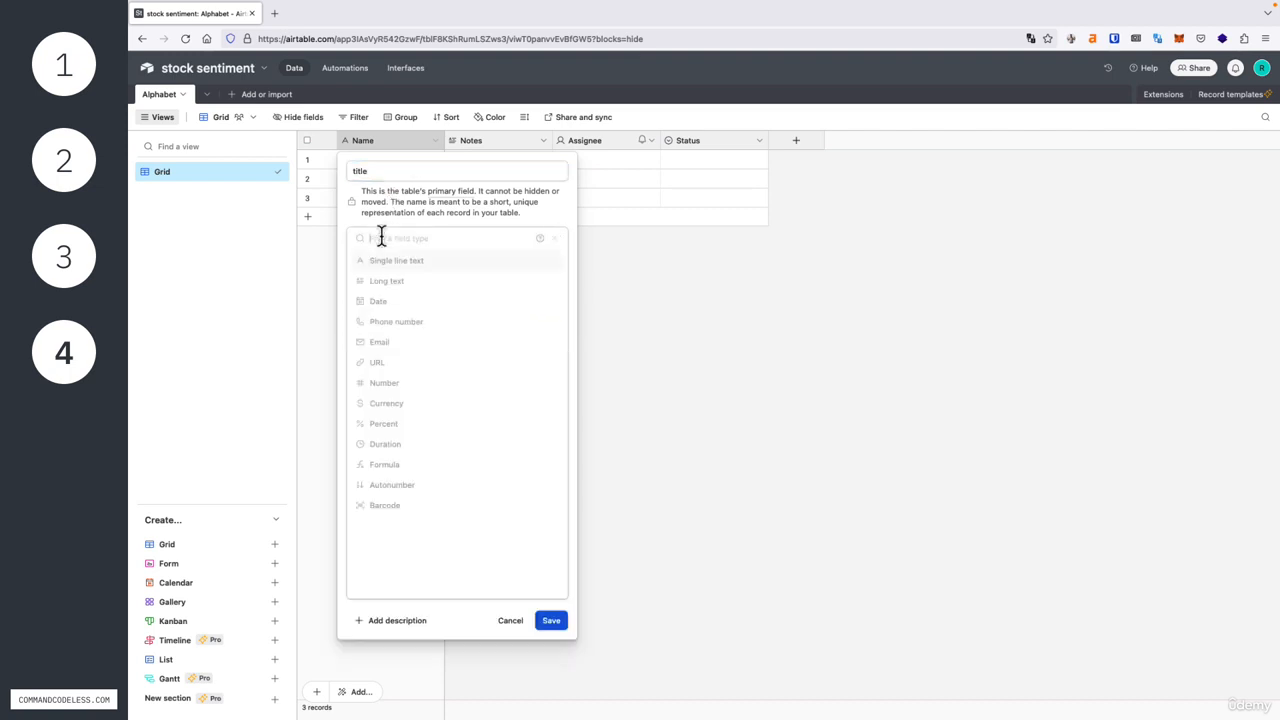
left_click(422, 275)
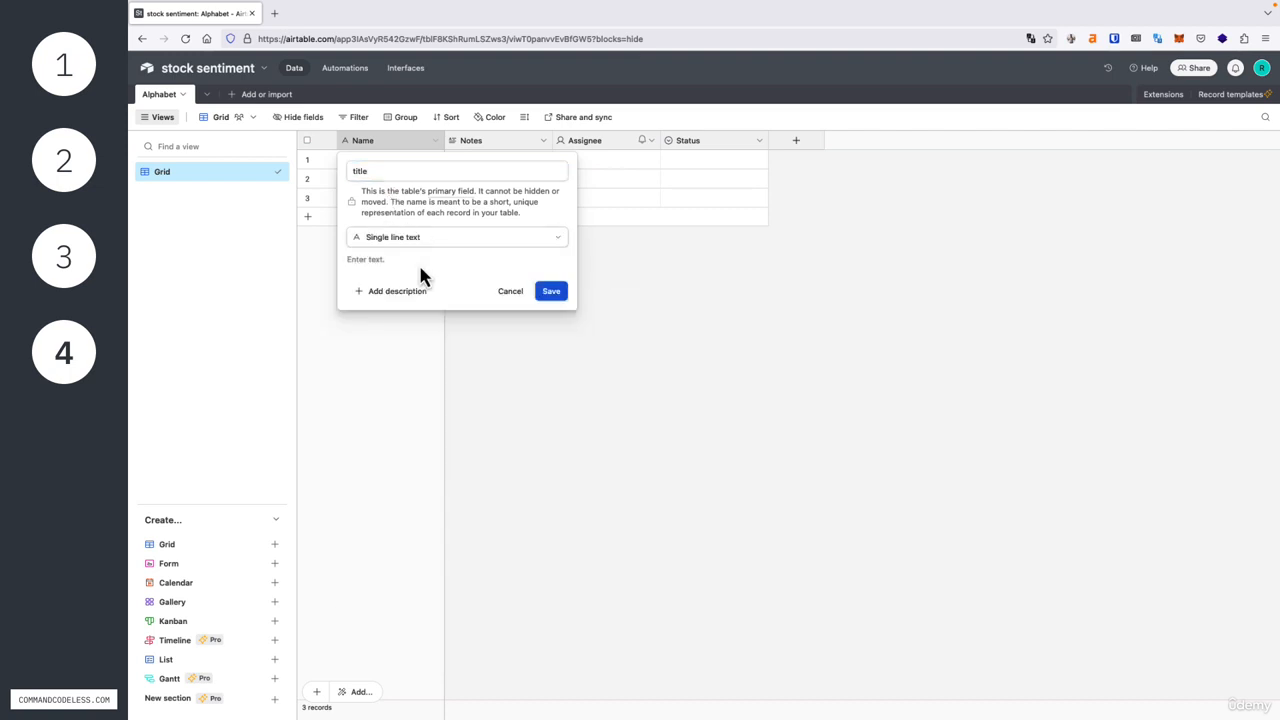
left_click(557, 296)
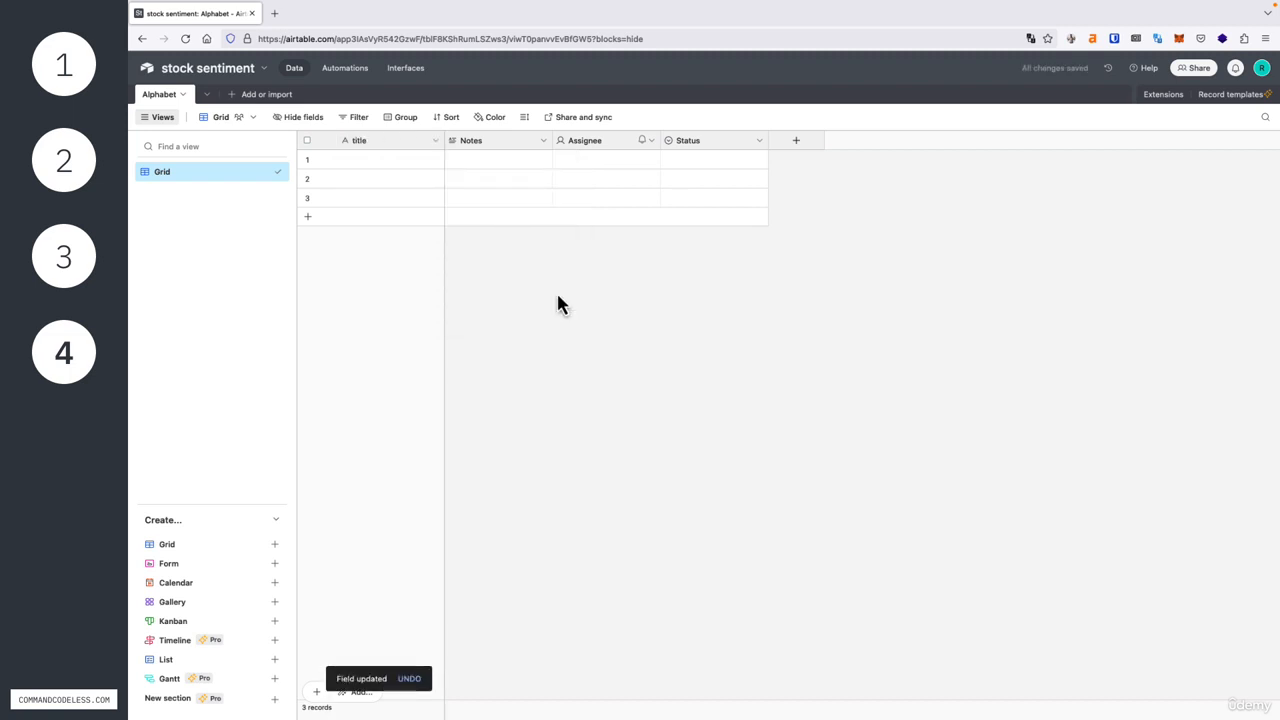
- Rename the "Notes" field as "description", keeping the Long text field type
left_click(477, 147)
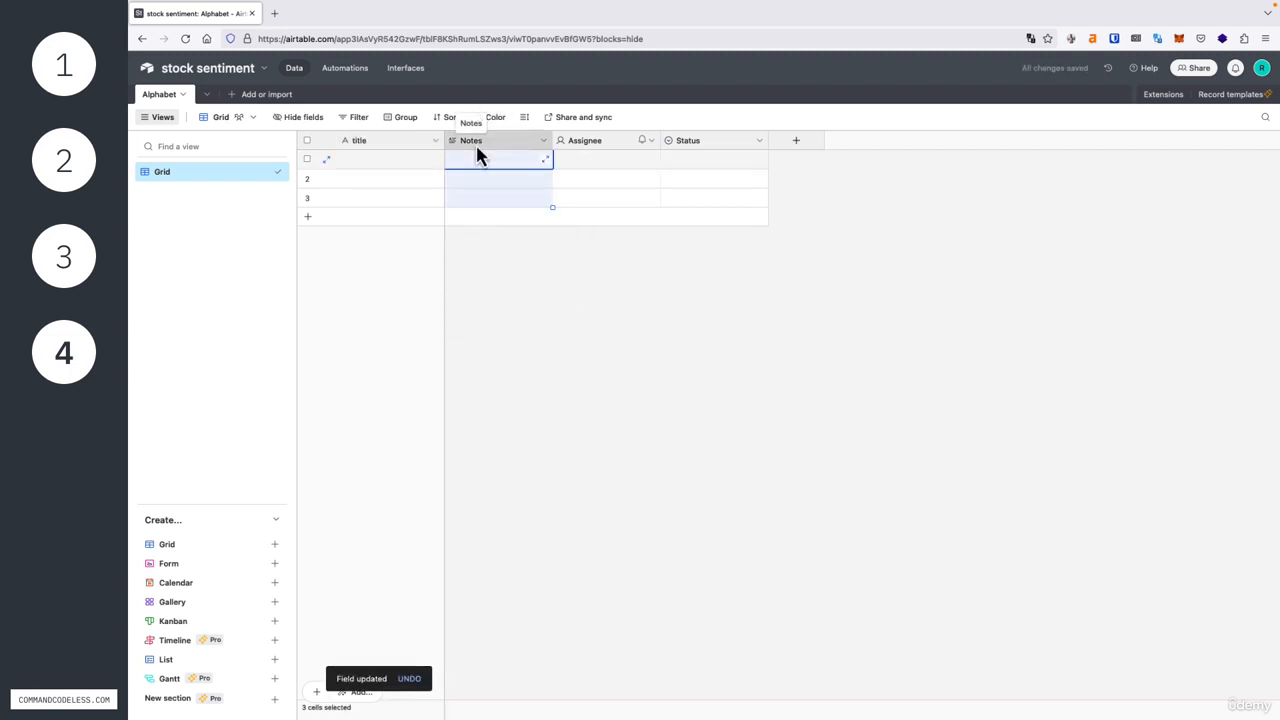
double_click(477, 150)
type("descr")
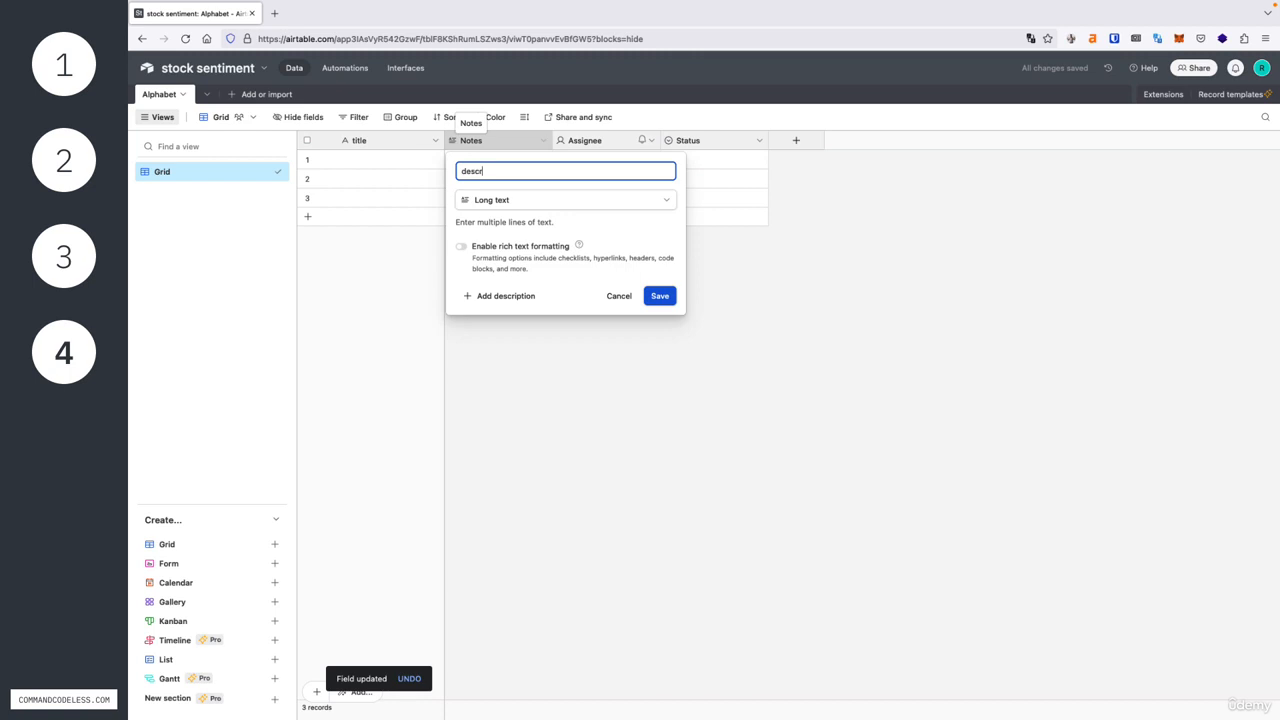
type("iption")
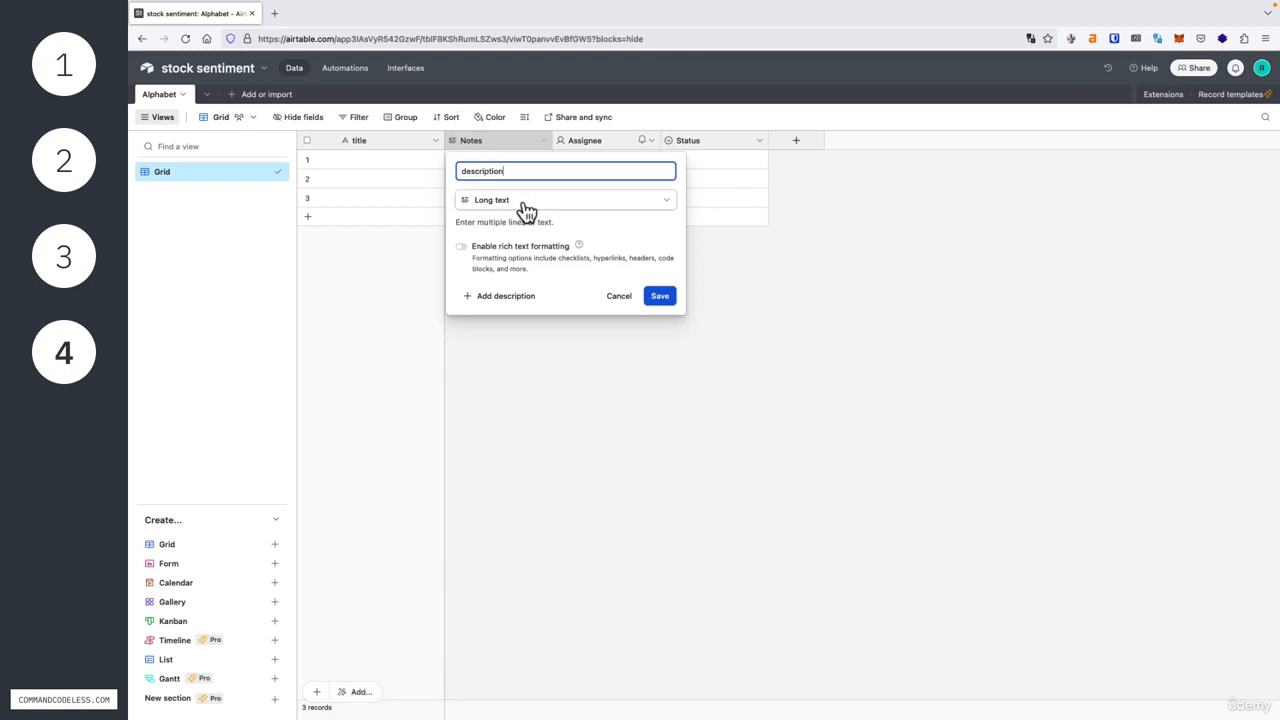
left_click(660, 303)
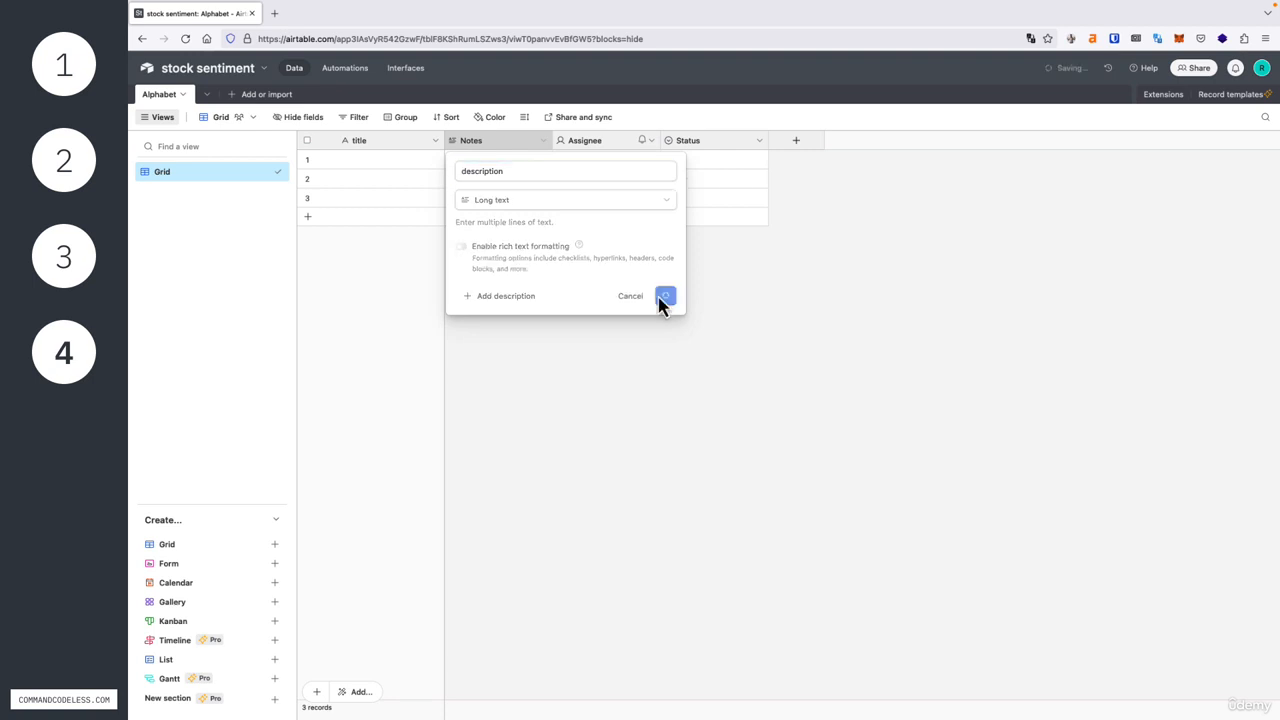
- Rename the "Assignee" field as "author" and change its field type to Single line text
left_click(596, 148)
double_click(596, 148)
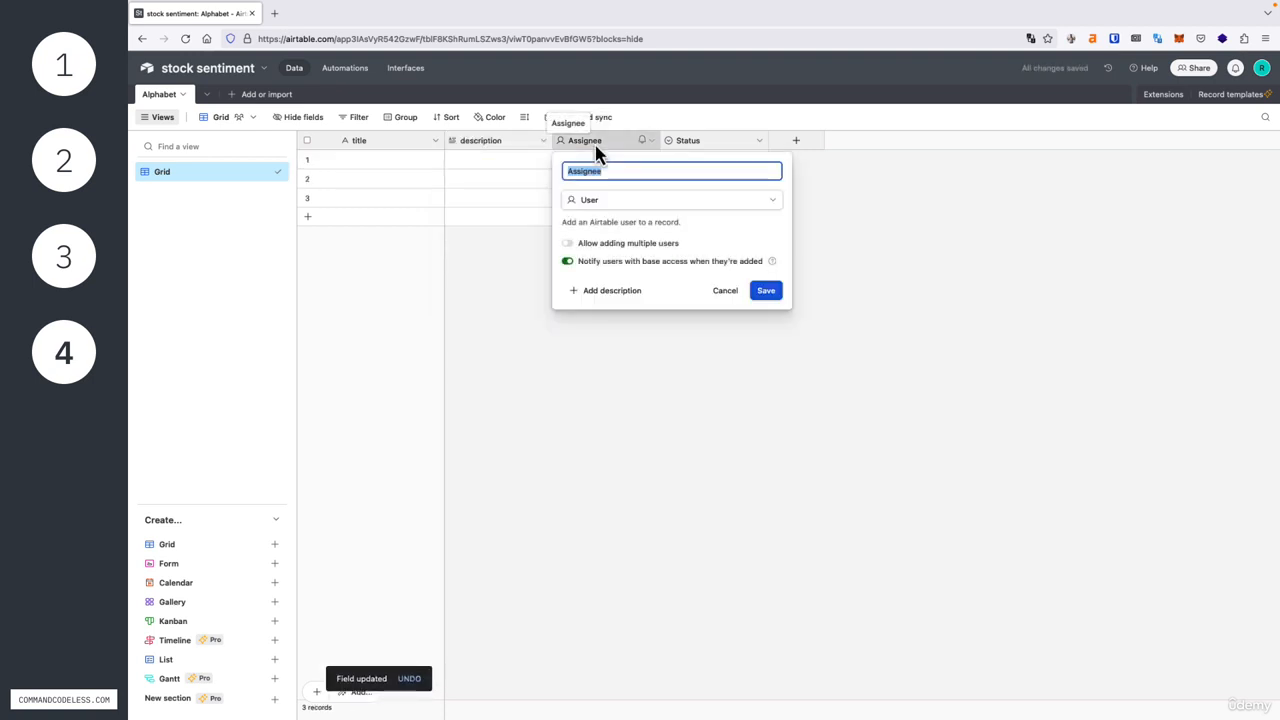
type("author")
left_click(614, 203)
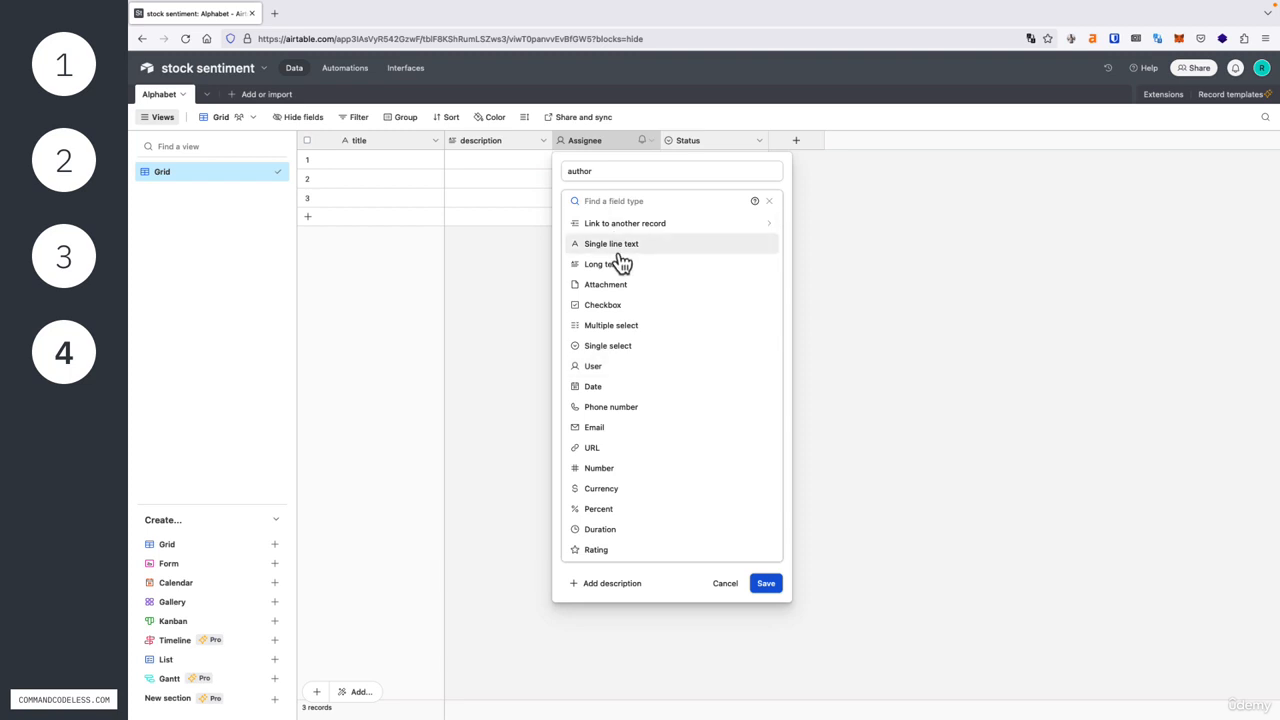
left_click(618, 255)
left_click(764, 295)
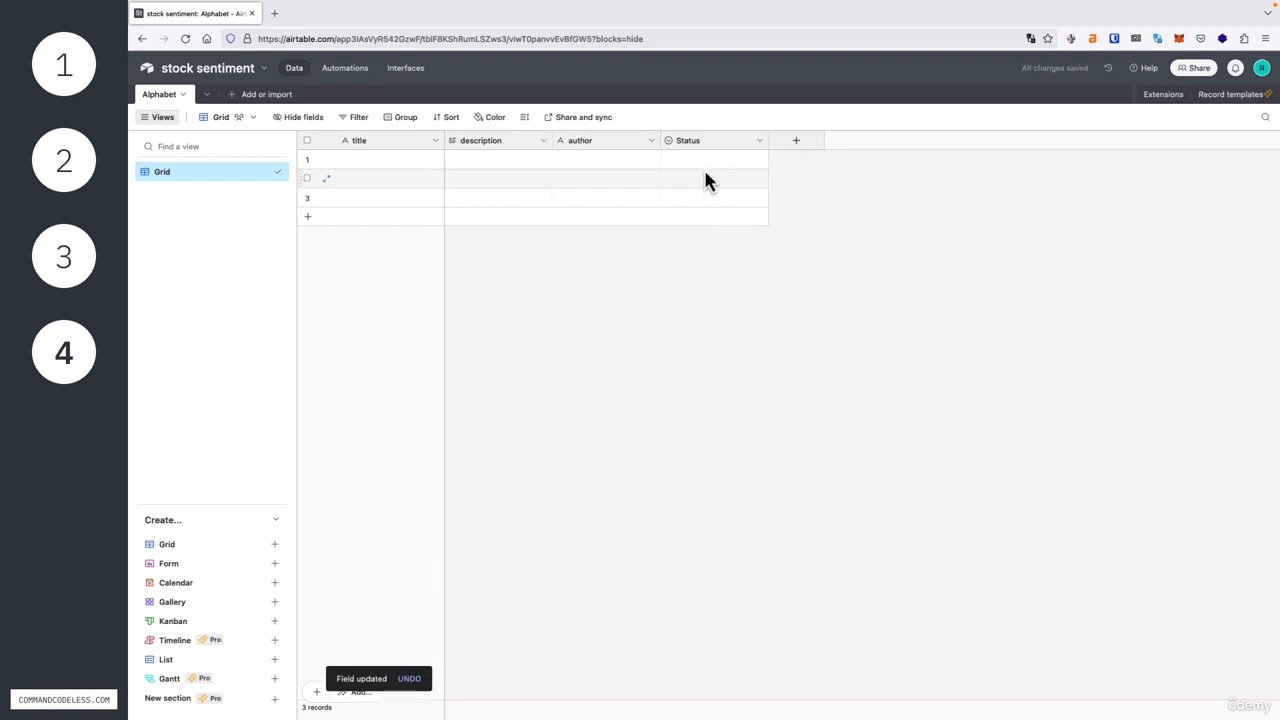
- Rename the "Status" field as "publication" and change its field type to Single line text
double_click(696, 142)
type("publication")
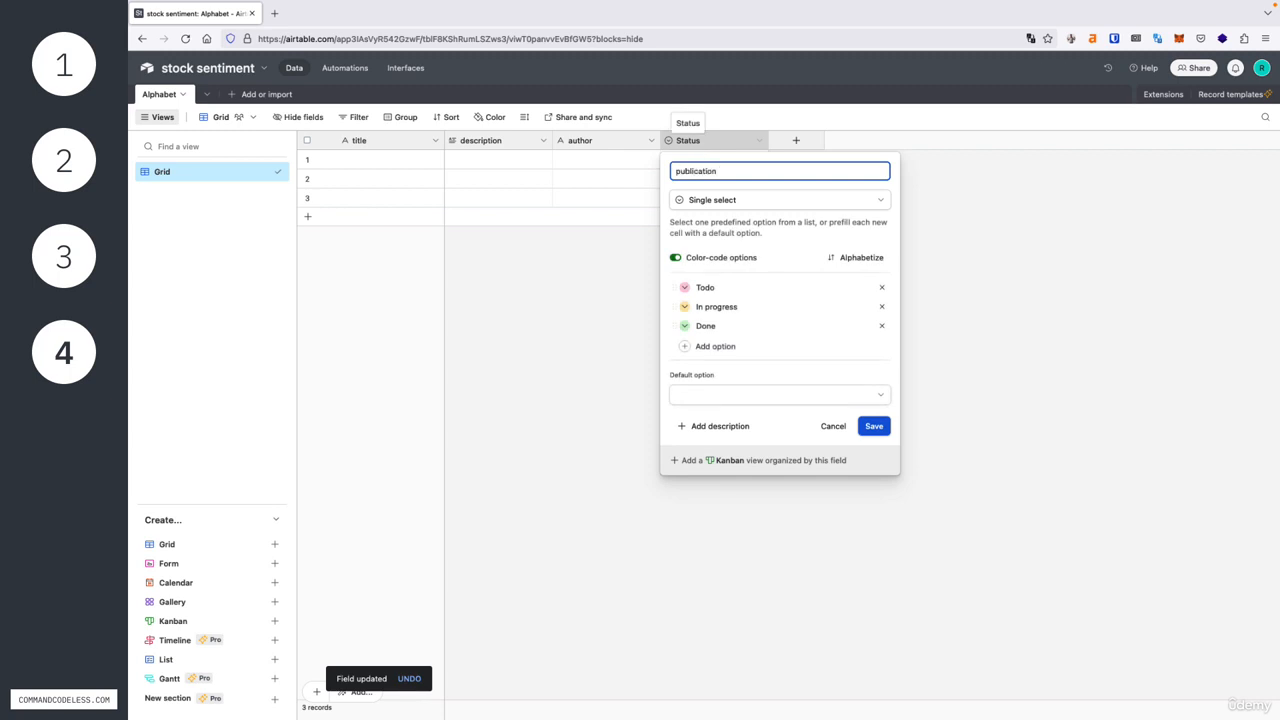
left_click(708, 200)
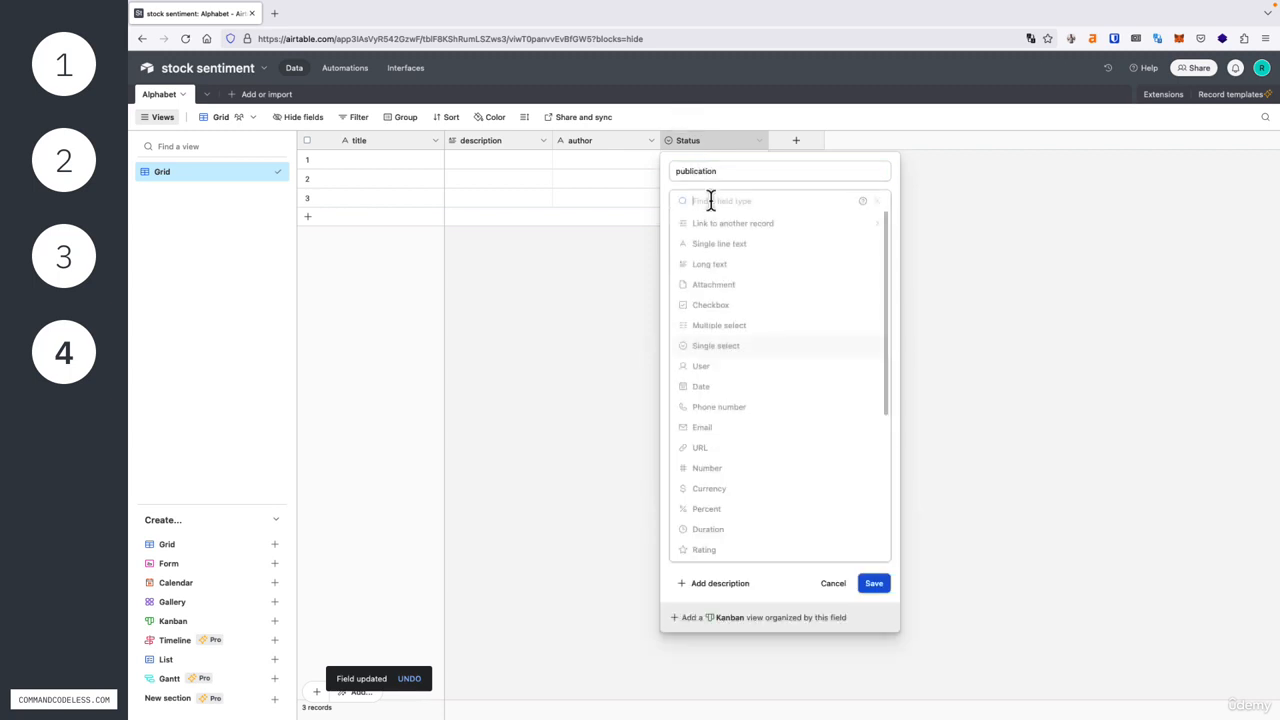
left_click(728, 246)
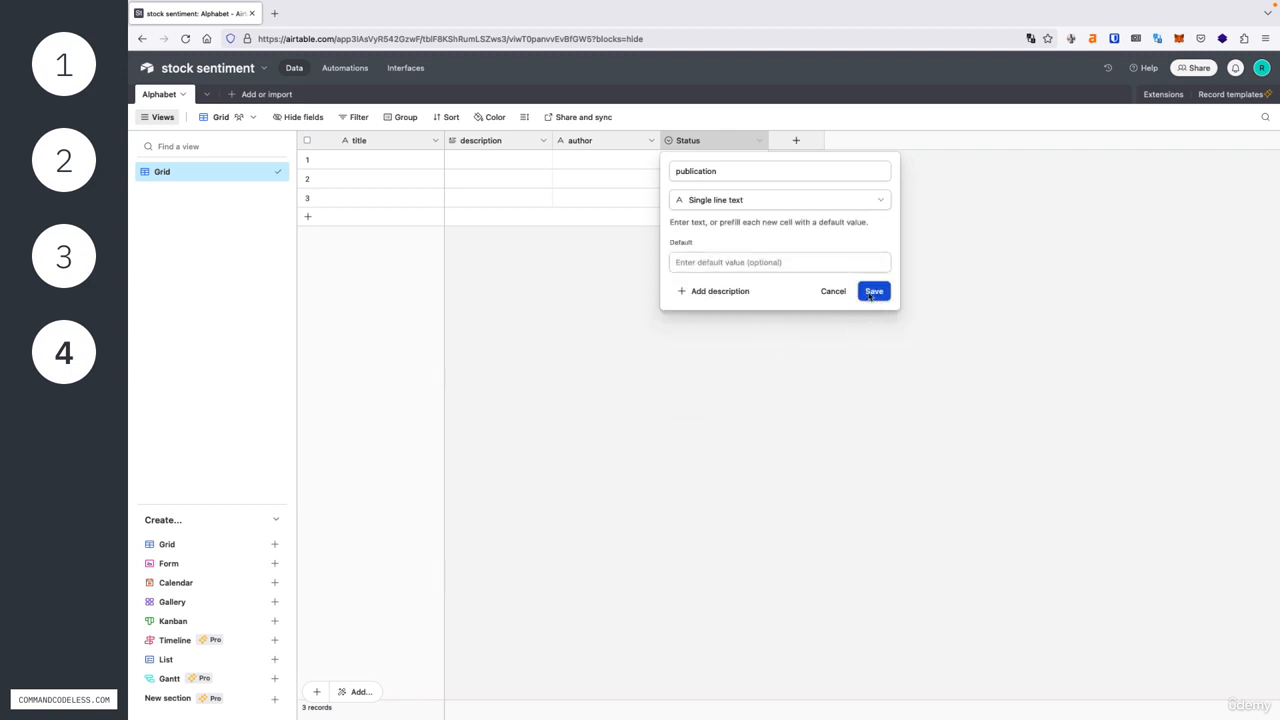
left_click(871, 293)
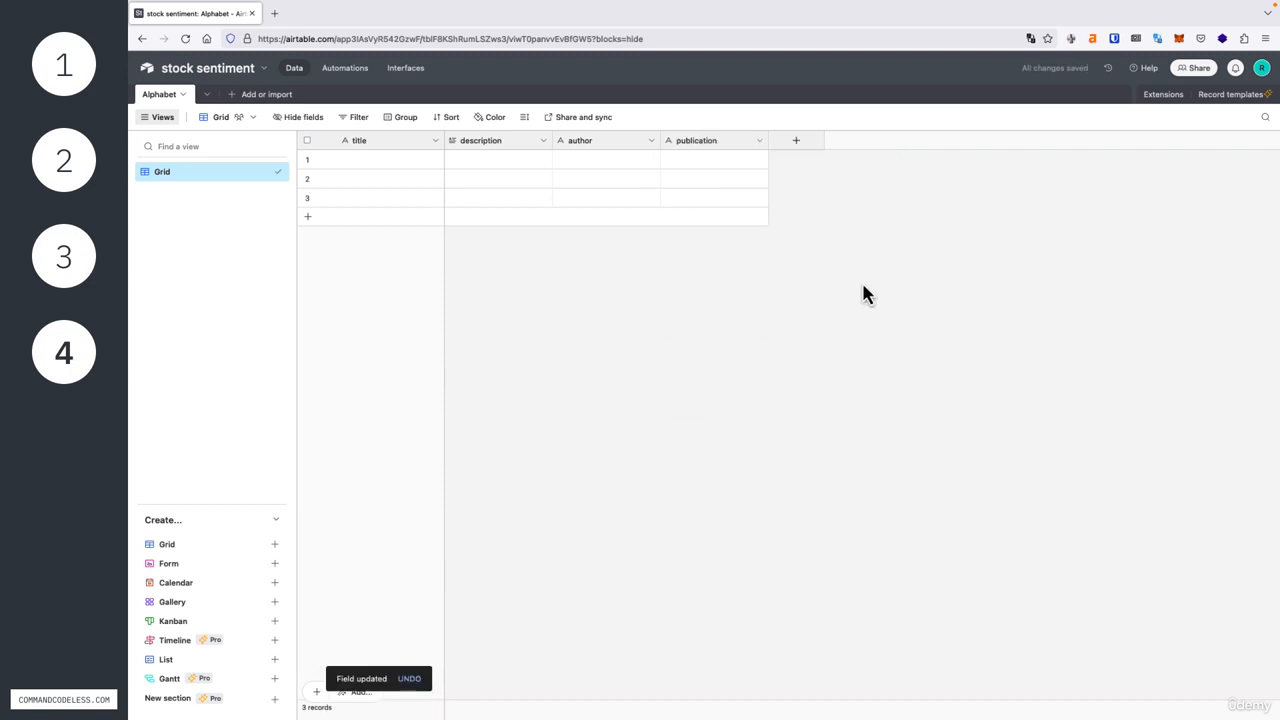
- Add a new field named "url" with the URL field type
left_click(790, 148)
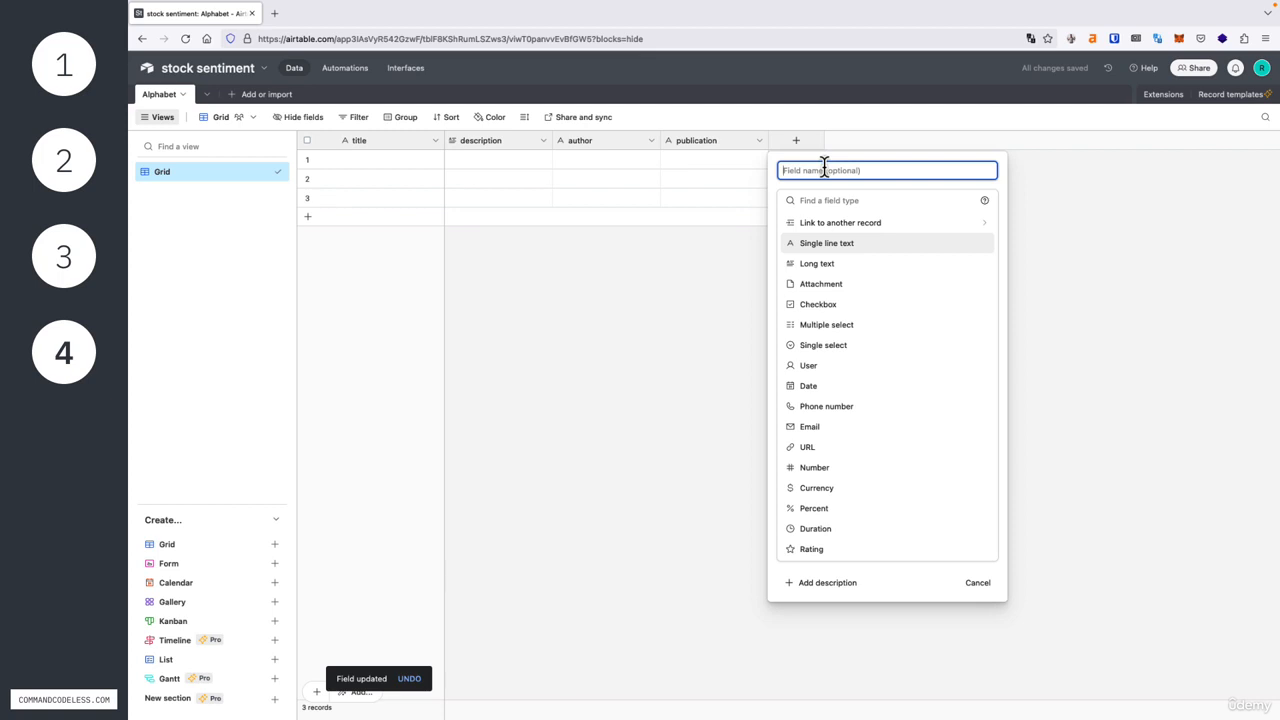
type("url")
left_click(828, 450)
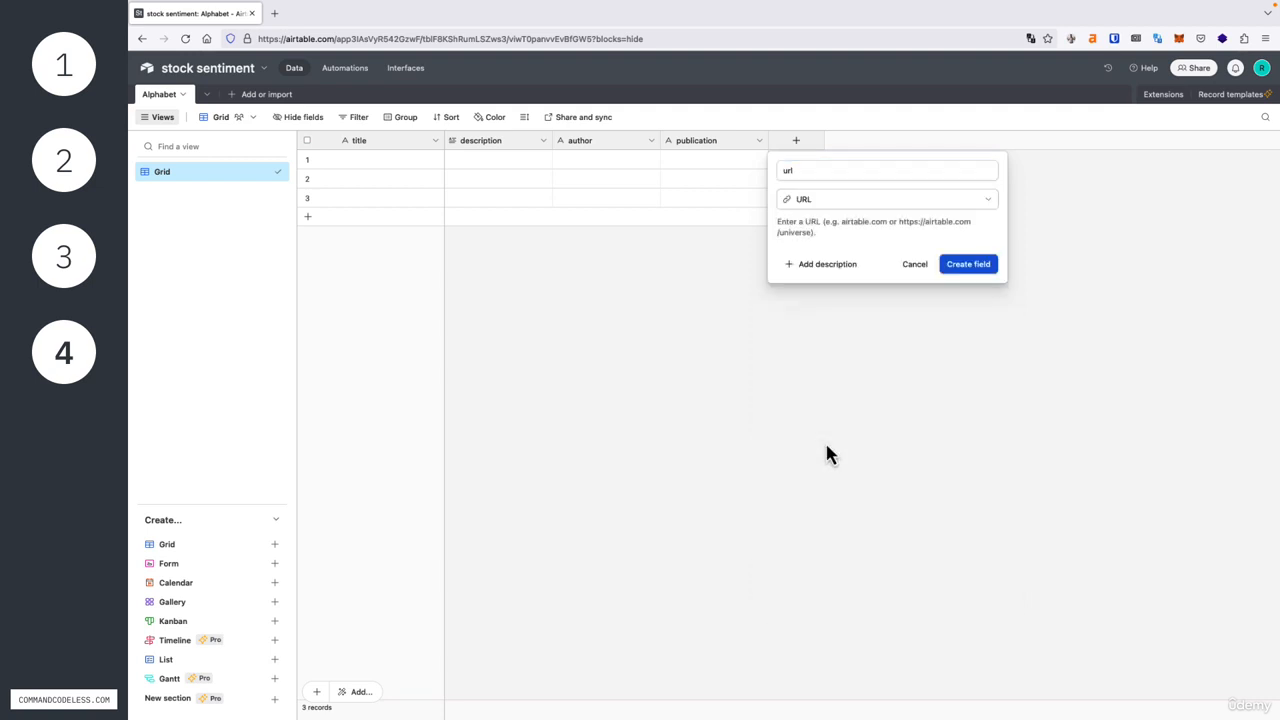
left_click(962, 266)
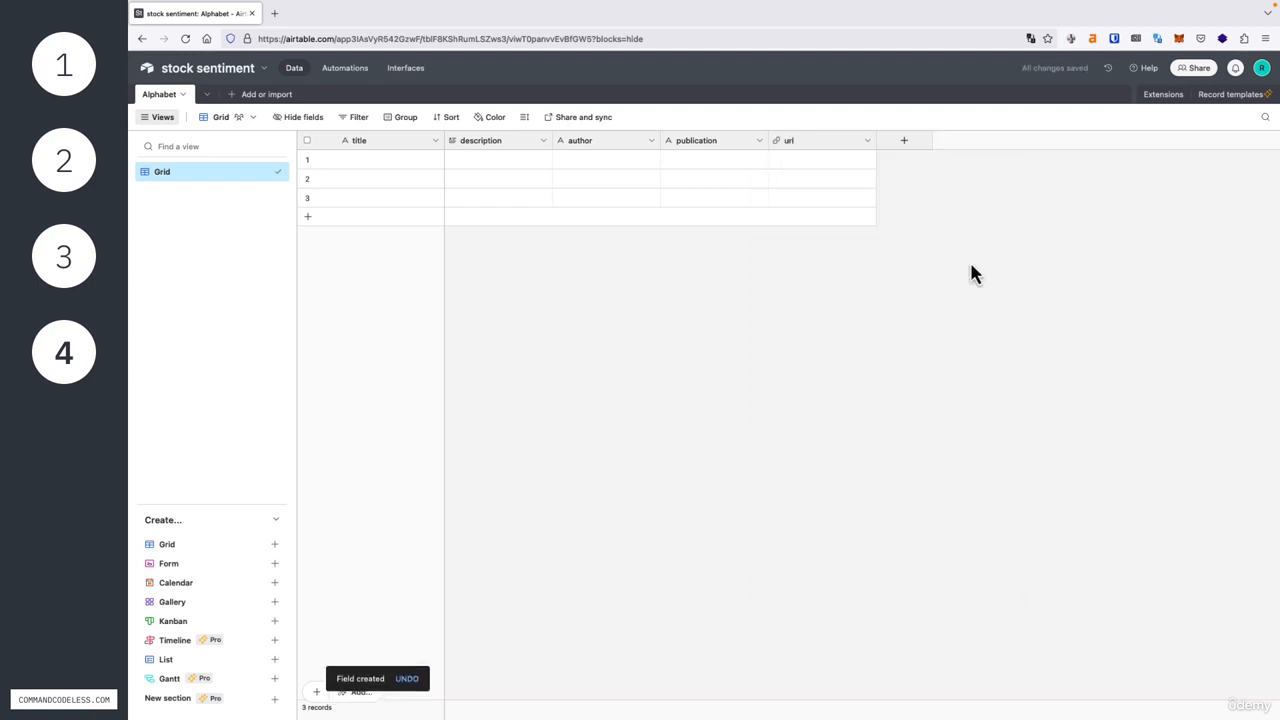
- Add a new field named "sentiment" with the Single line text field type
left_click(903, 145)
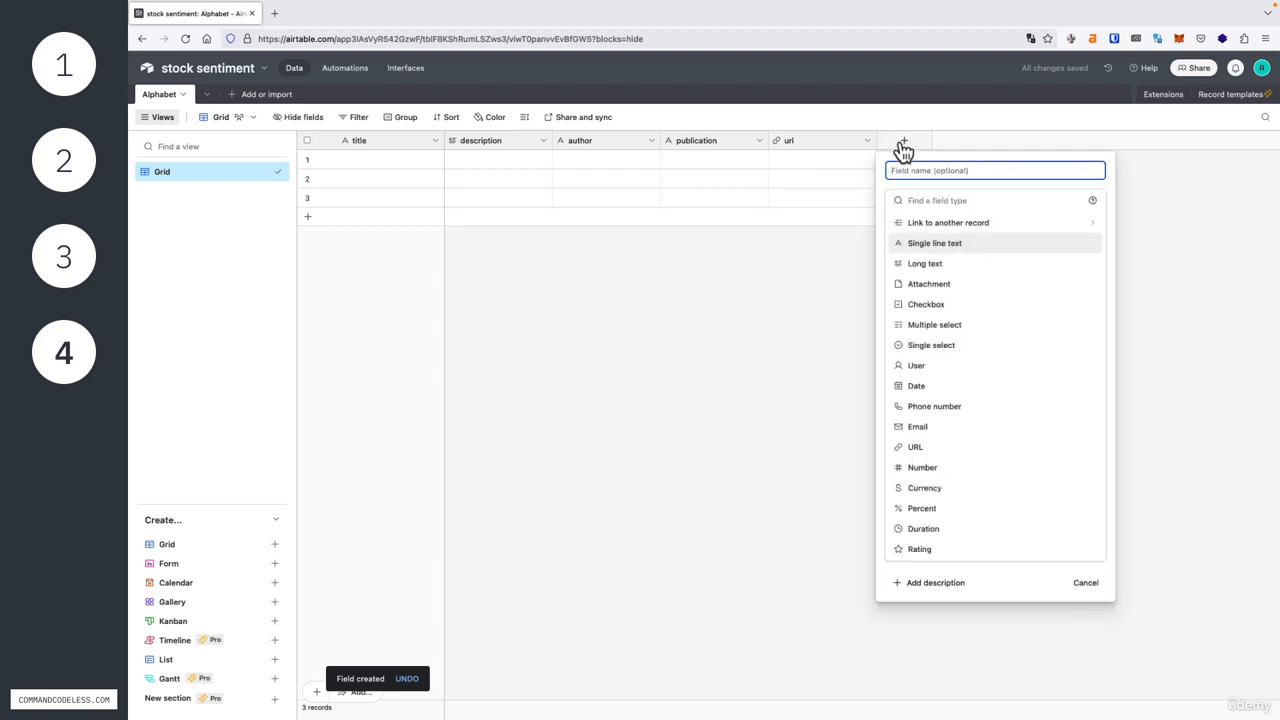
type("sentiment")
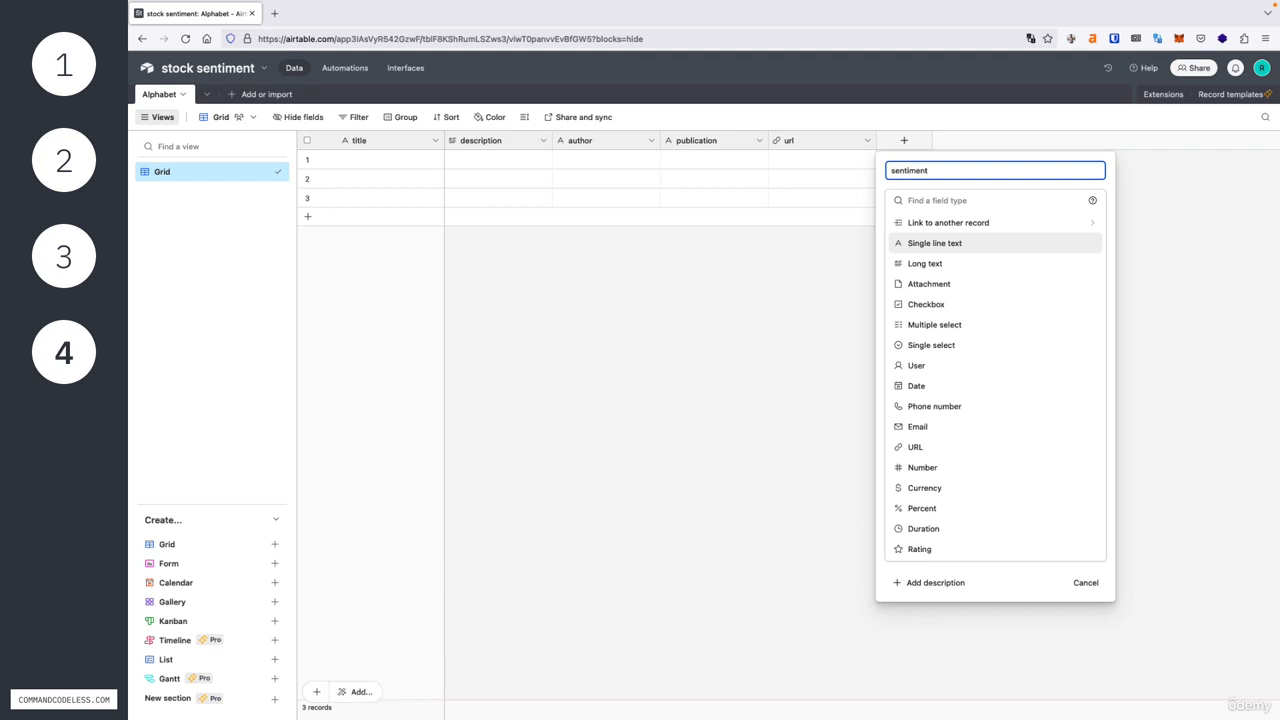
left_click(935, 245)
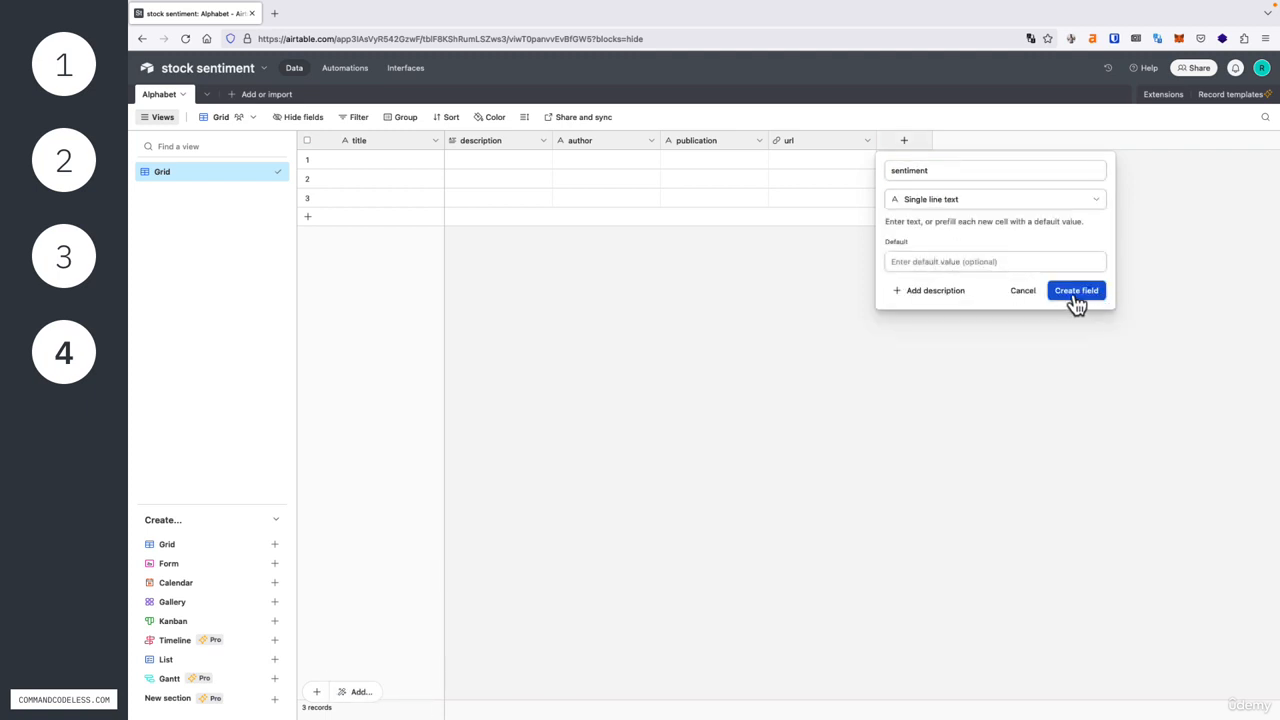
left_click(1076, 293)
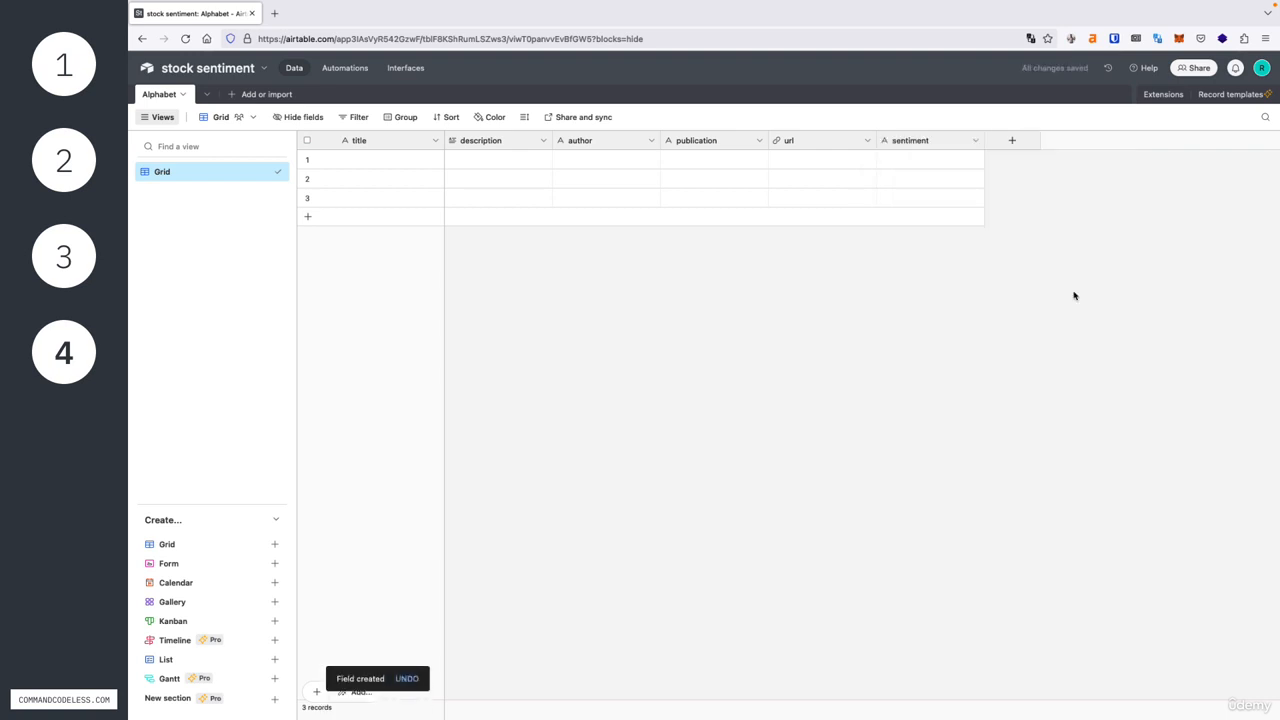
- Delete the three empty records from the Alphabet table
left_click(307, 159)
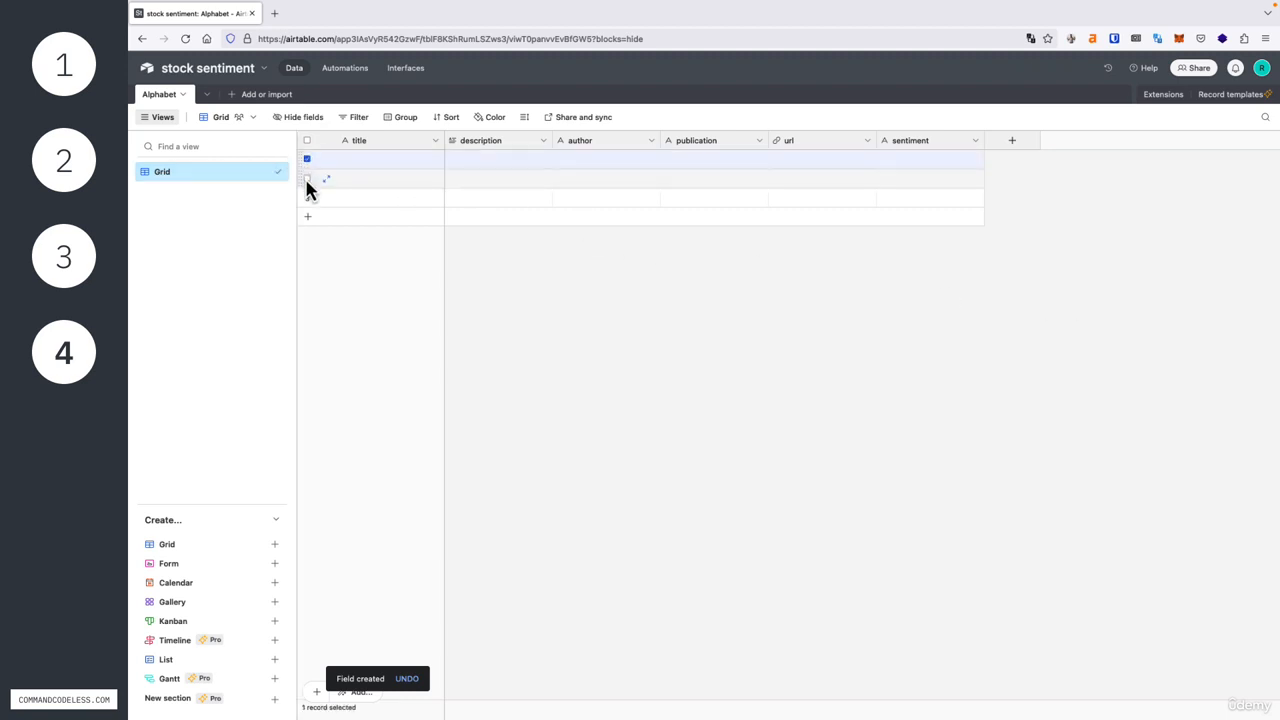
left_click(307, 178)
left_click(307, 197)
right_click(352, 206)
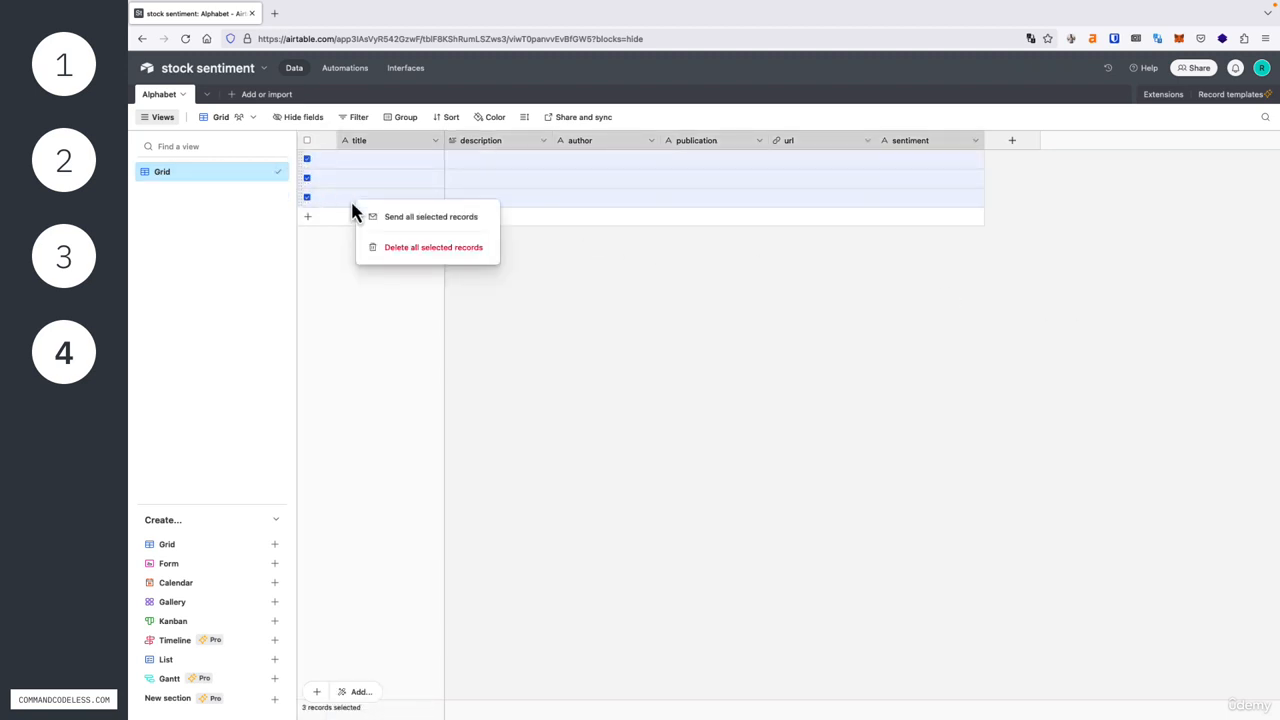
left_click(392, 248)
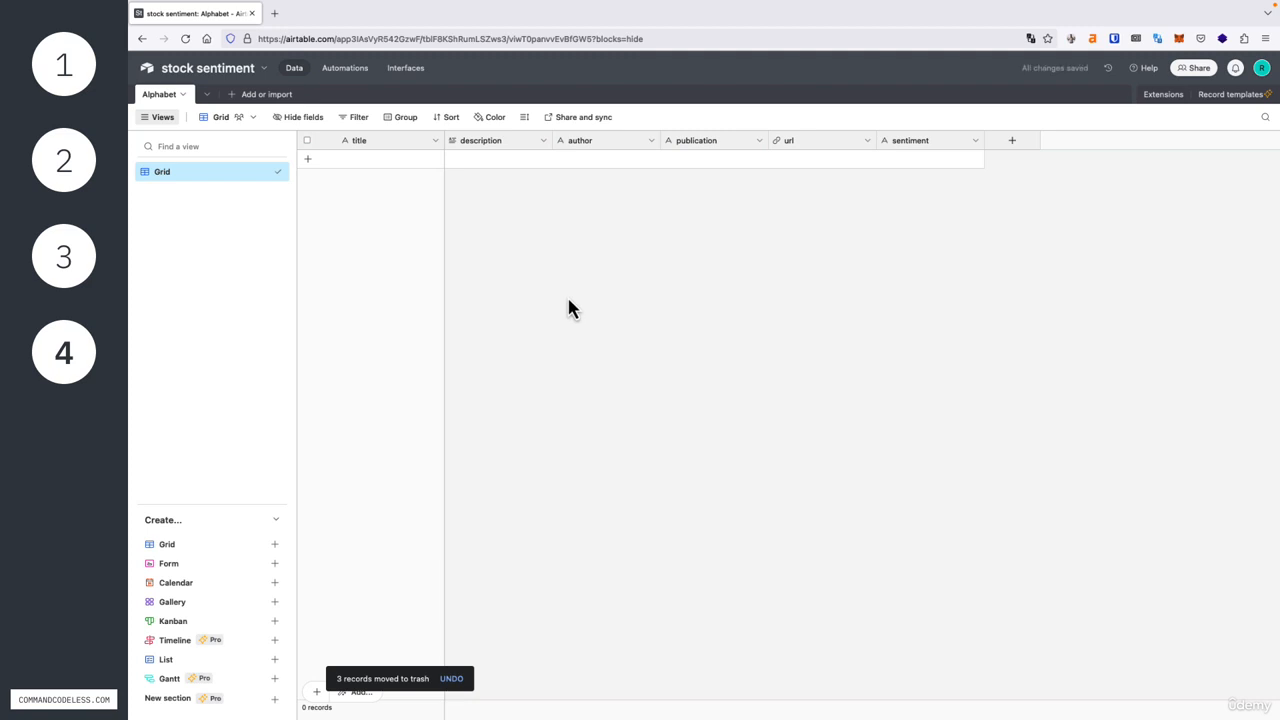